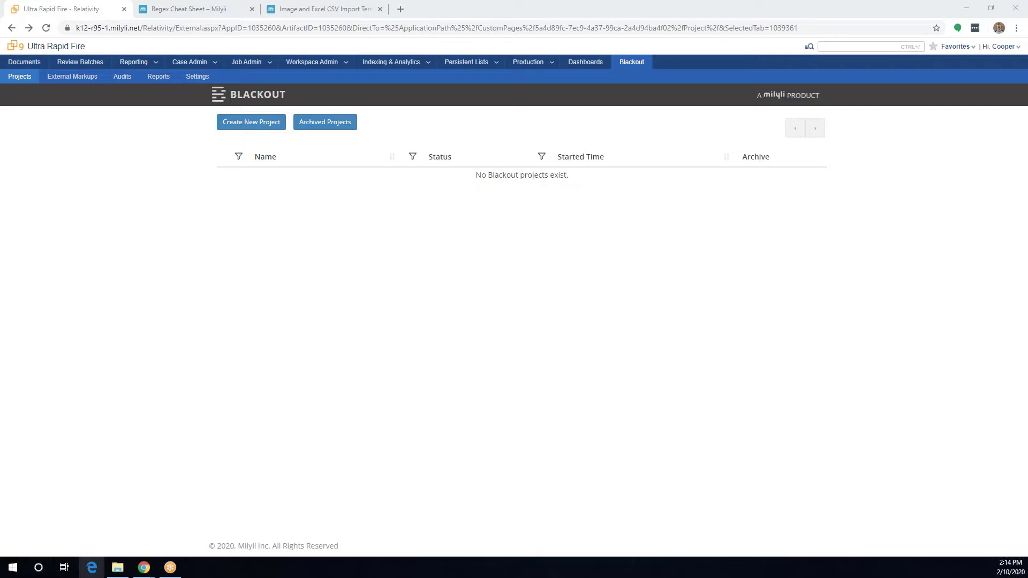
Step: Refresh the Blackout project list and begin a new project to see the project types
{"action": "left_click", "coordinate": [22, 77]}
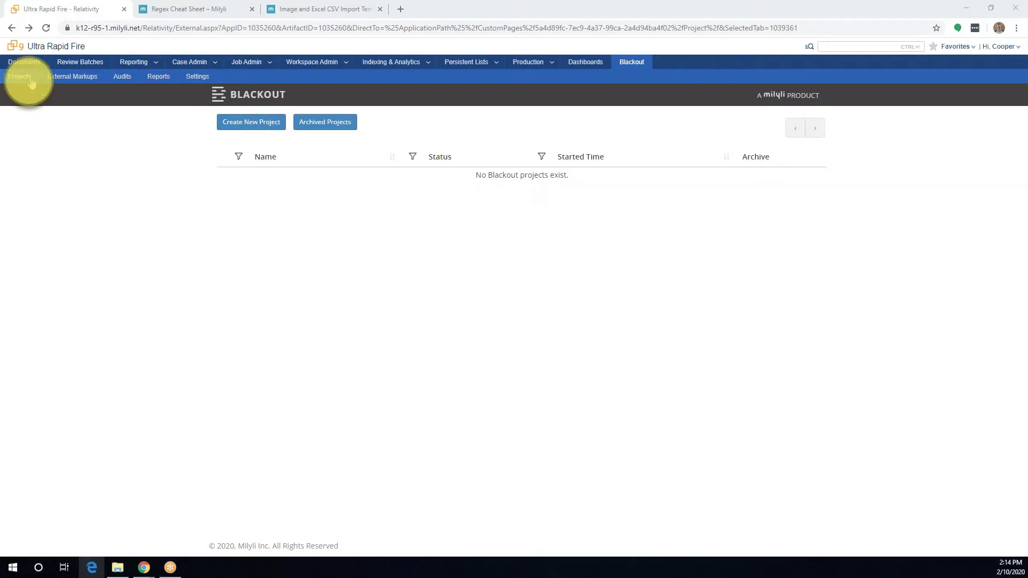
{"action": "left_click", "coordinate": [240, 126]}
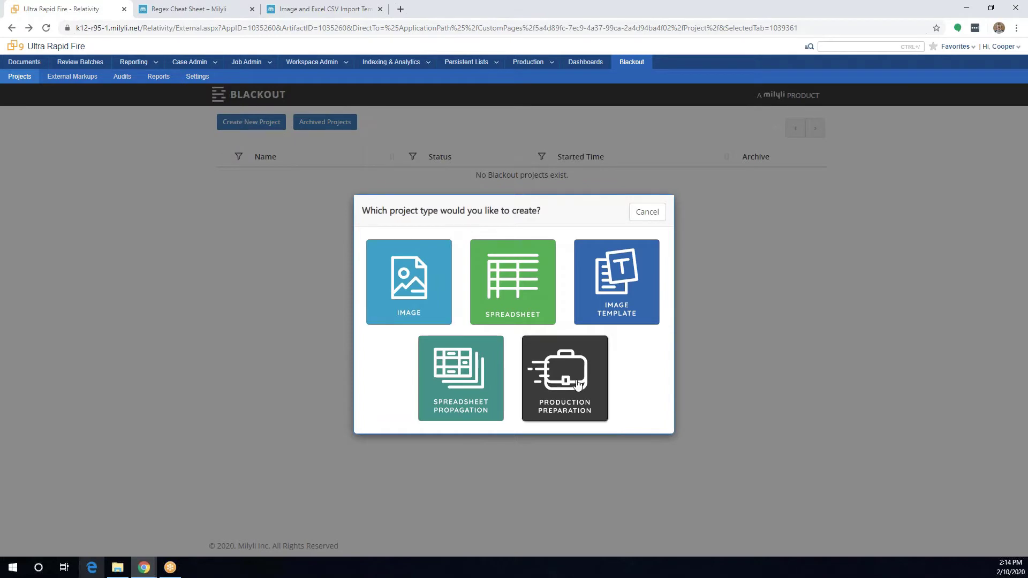
Step: Choose a Spreadsheet project and name it 'Spreadsheet demo'
{"action": "left_click", "coordinate": [507, 276]}
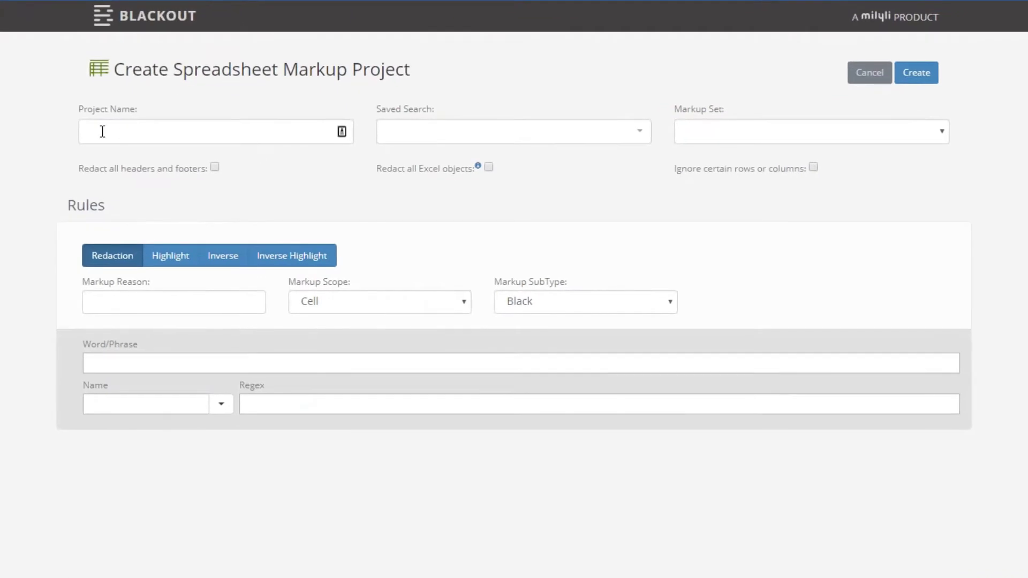
{"action": "left_click", "coordinate": [195, 127]}
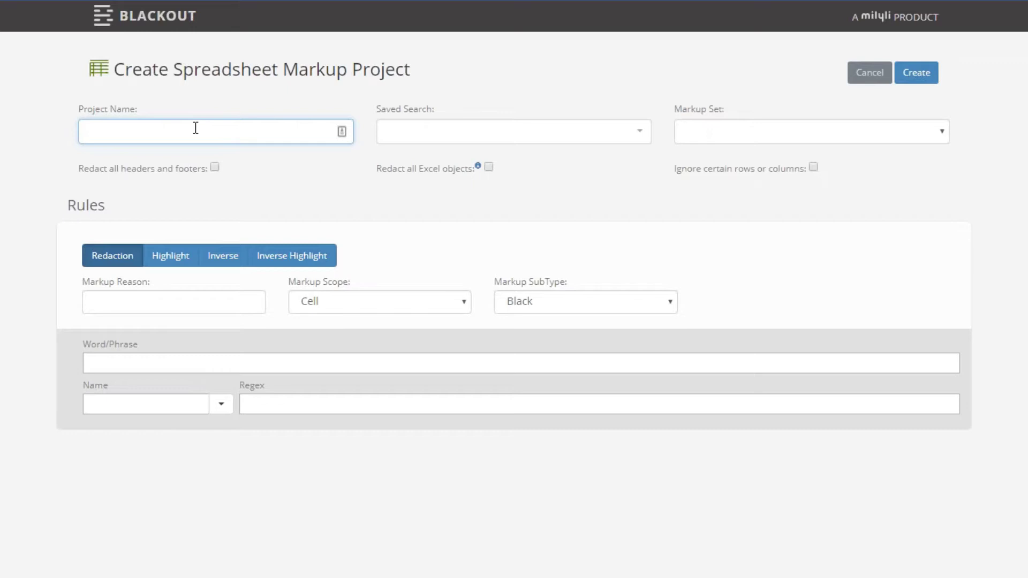
{"action": "type", "text": "Spreadsheet demo"}
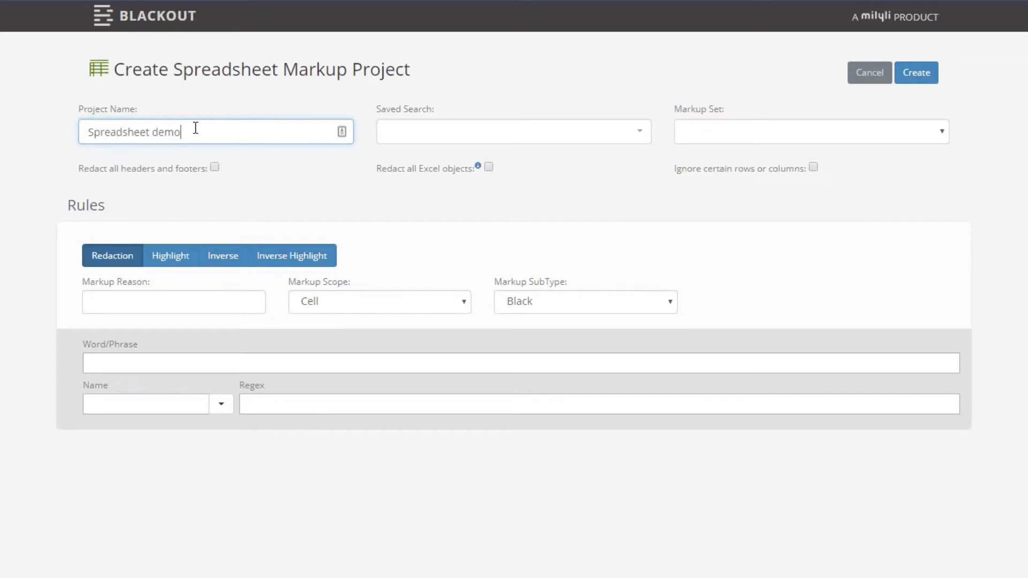
{"action": "key", "text": "Tab"}
Step: Set the saved search to 'Account overcharge' and the markup set to Primary
{"action": "left_click", "coordinate": [433, 131]}
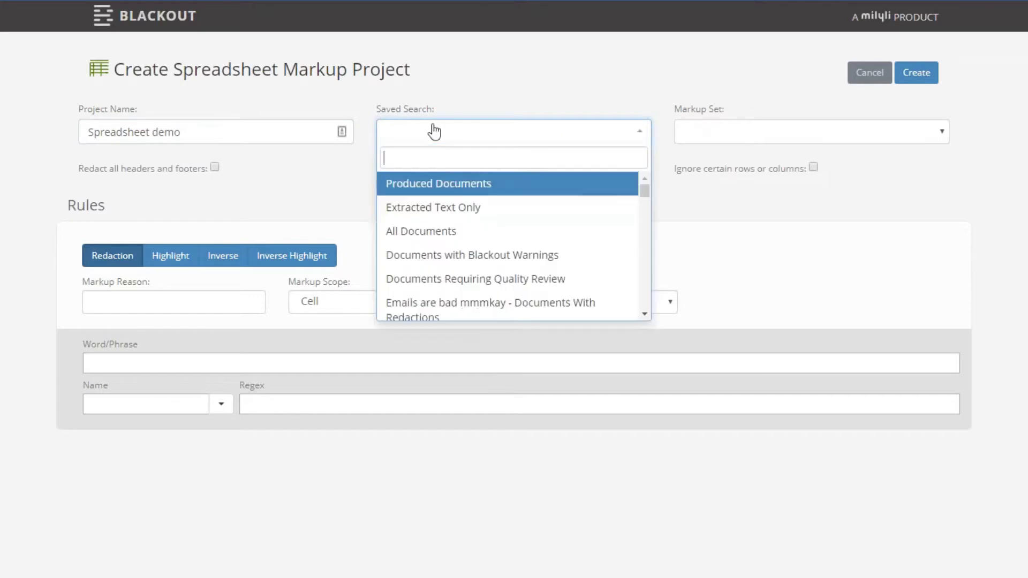
{"action": "type", "text": "accoutn"}
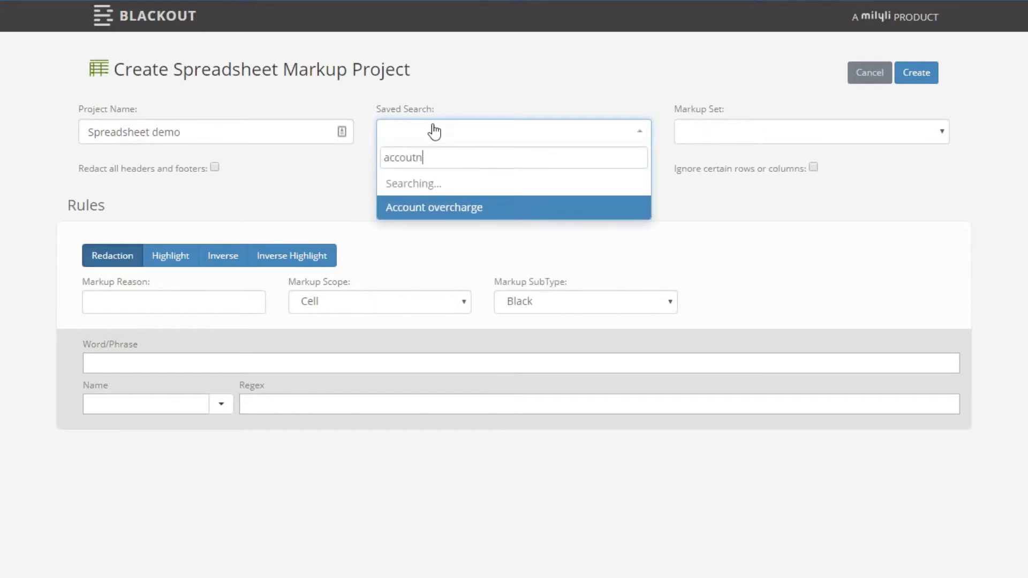
{"action": "key", "text": "BackSpace"}
{"action": "key", "text": "BackSpace"}
{"action": "type", "text": "nt"}
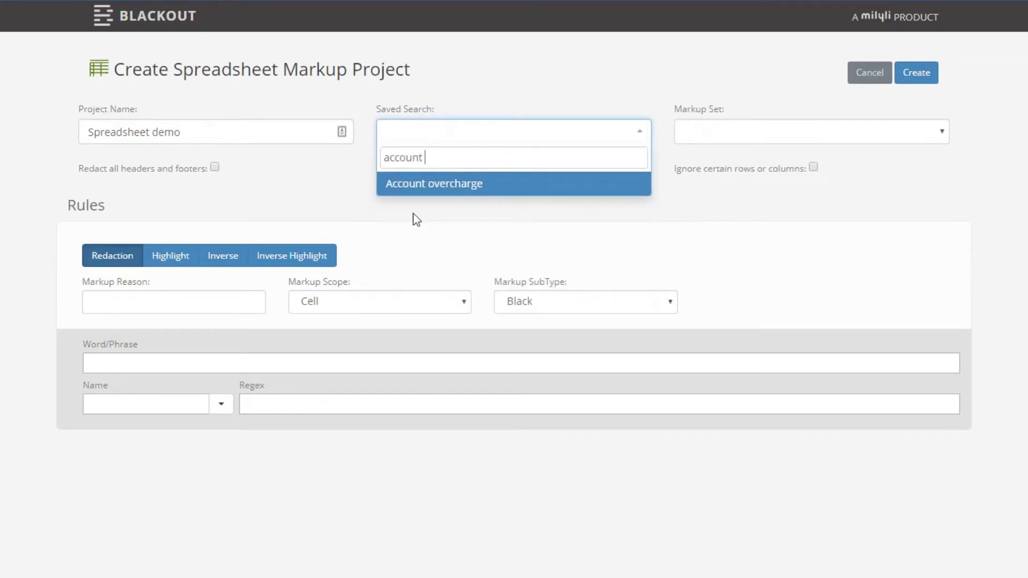
{"action": "left_click", "coordinate": [425, 193]}
{"action": "left_click", "coordinate": [724, 140]}
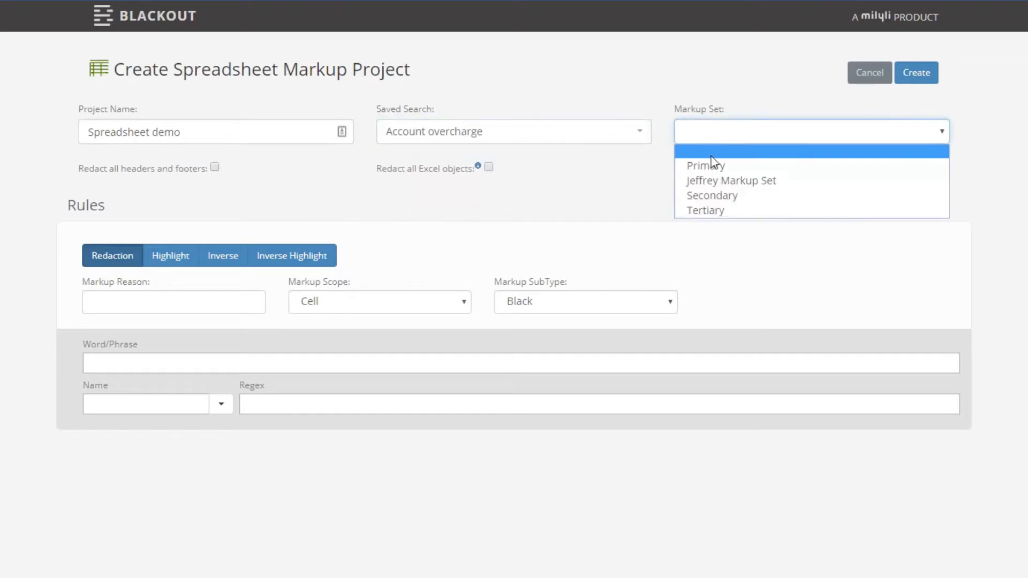
{"action": "left_click", "coordinate": [709, 164]}
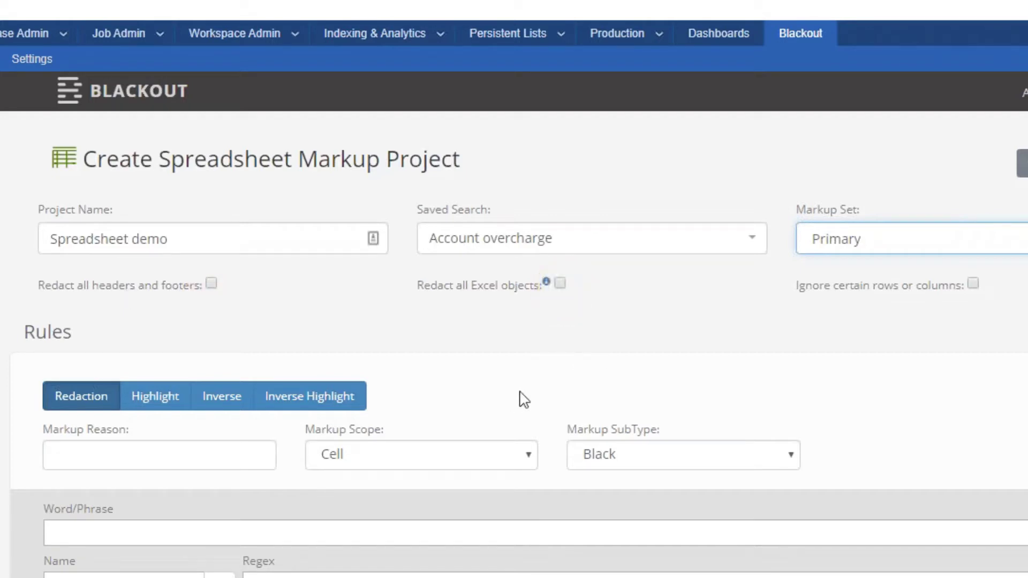
{"action": "left_click", "coordinate": [972, 284]}
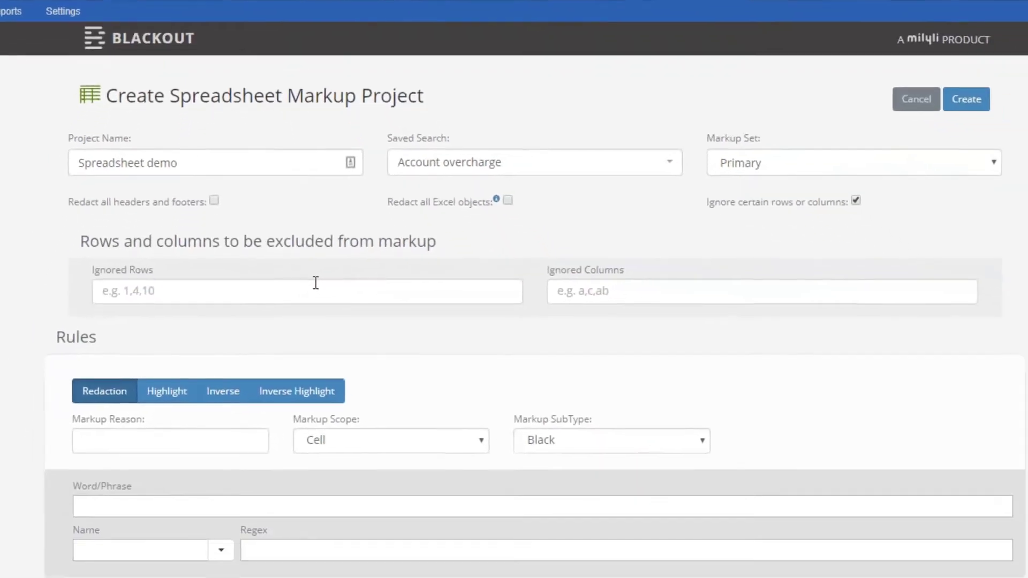
{"action": "left_click", "coordinate": [325, 377]}
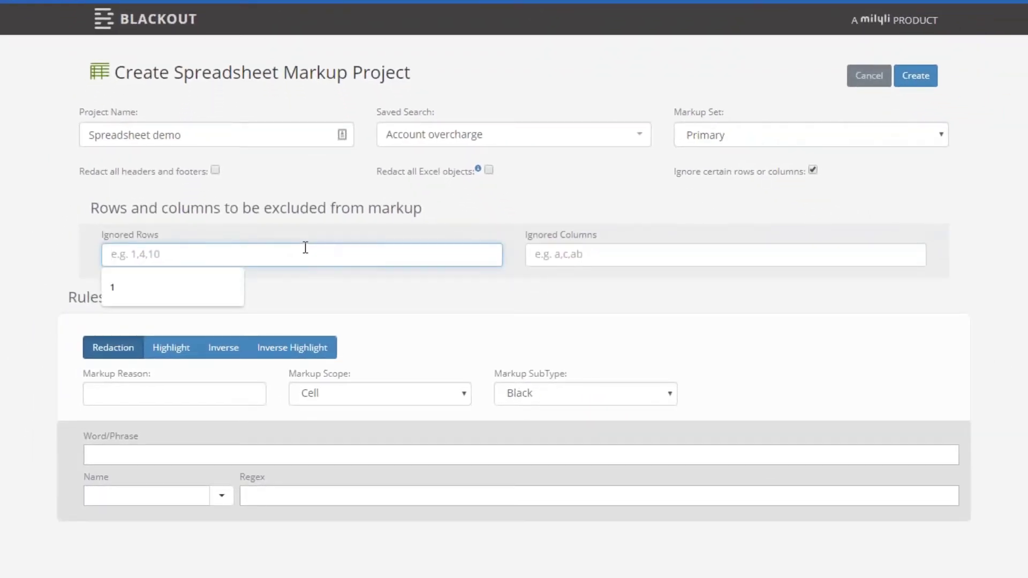
{"action": "left_click", "coordinate": [25, 346]}
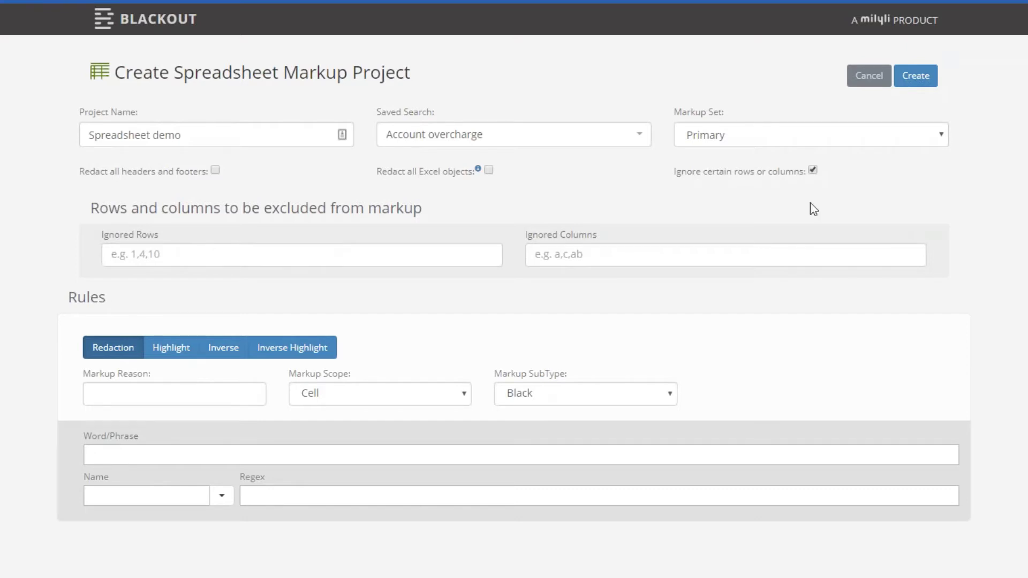
{"action": "left_click", "coordinate": [813, 170]}
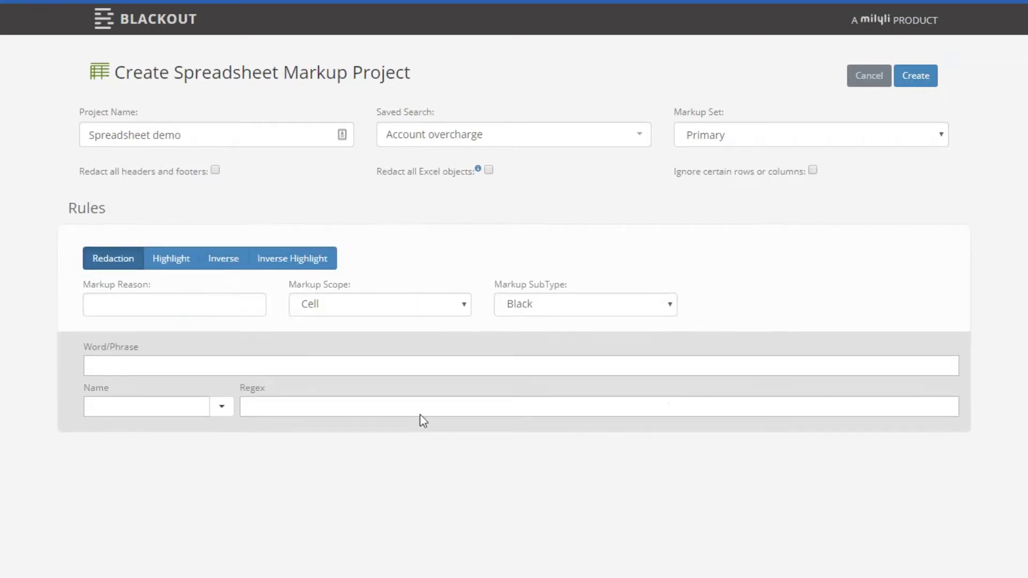
Step: Keep the rule type as Redaction and enter 'PII' as the markup reason
{"action": "left_click", "coordinate": [160, 264]}
{"action": "left_click", "coordinate": [114, 268]}
{"action": "left_click", "coordinate": [170, 300]}
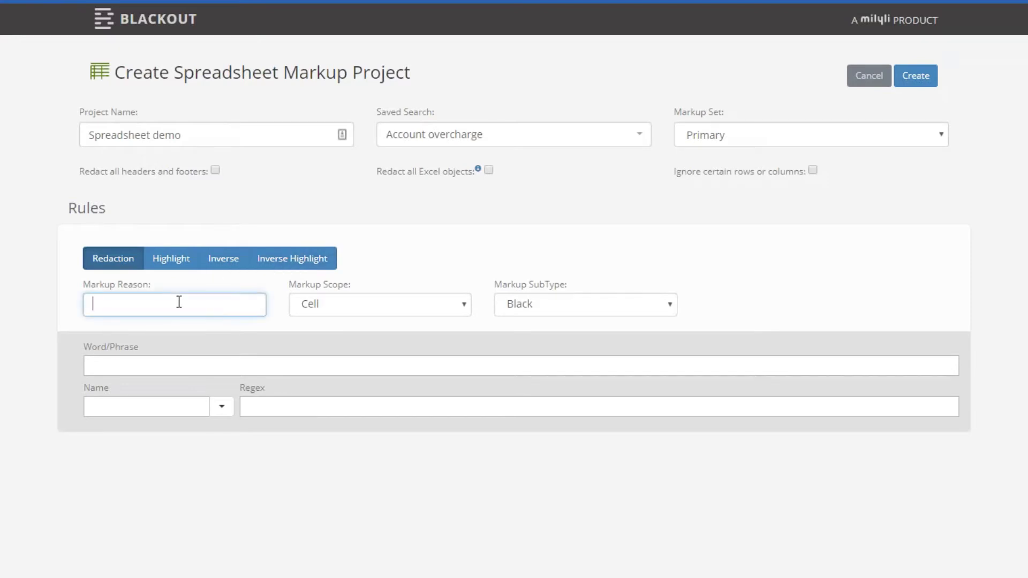
{"action": "type", "text": "PII"}
Step: Leave the markup scope as Cell and set the markup subtype to solid Black
{"action": "left_click", "coordinate": [321, 305]}
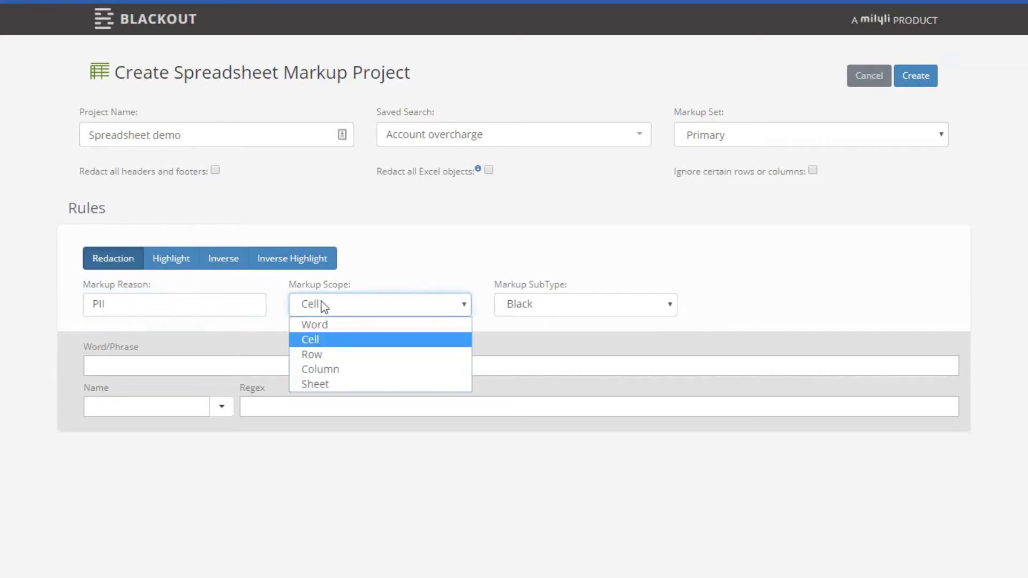
{"action": "left_click", "coordinate": [322, 305]}
{"action": "left_click", "coordinate": [324, 305]}
{"action": "left_click", "coordinate": [511, 303]}
{"action": "left_click", "coordinate": [516, 305]}
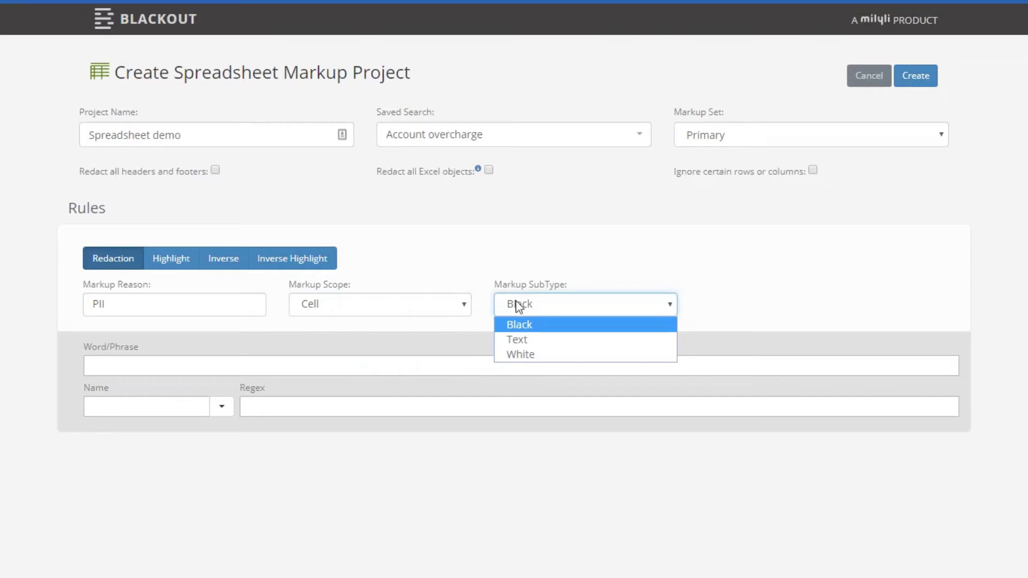
{"action": "left_click", "coordinate": [517, 339]}
{"action": "left_click", "coordinate": [711, 303]}
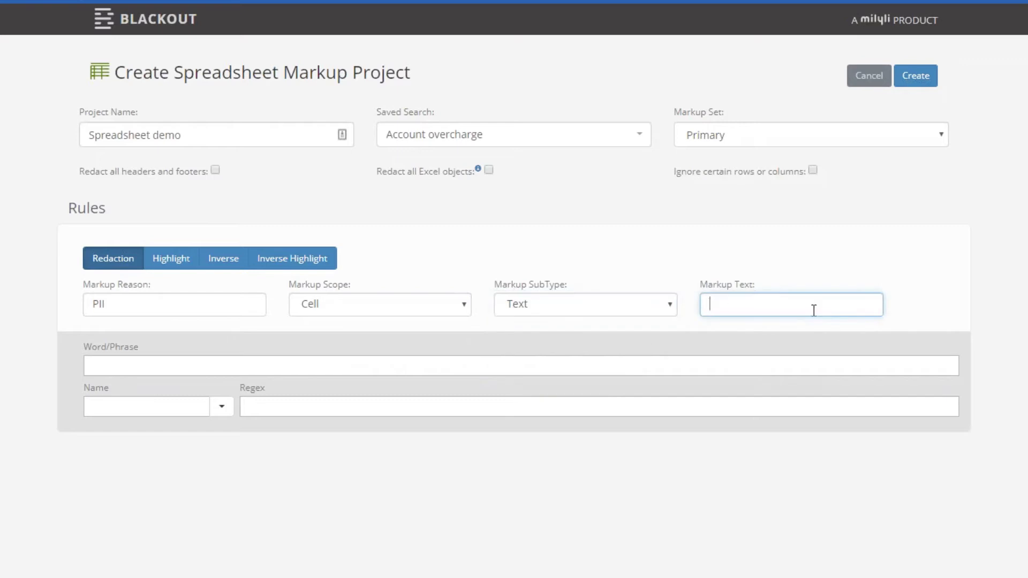
{"action": "left_click", "coordinate": [594, 297]}
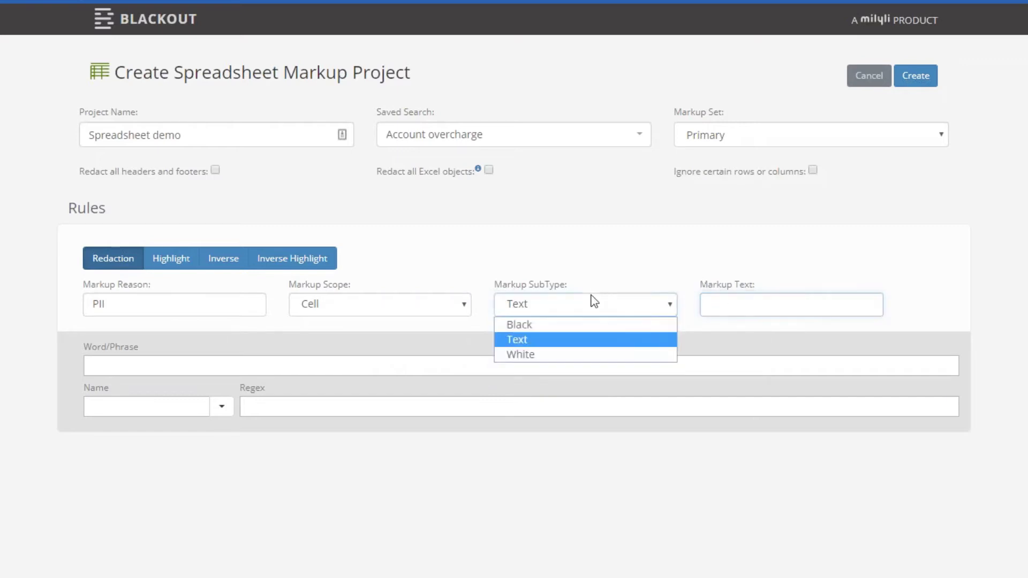
{"action": "left_click", "coordinate": [535, 324]}
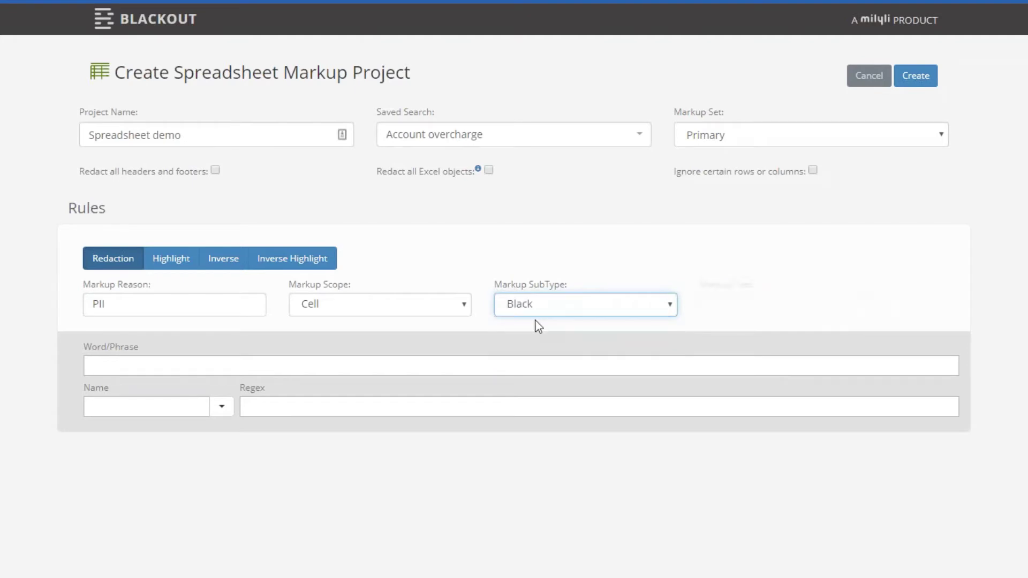
{"action": "left_click", "coordinate": [386, 404]}
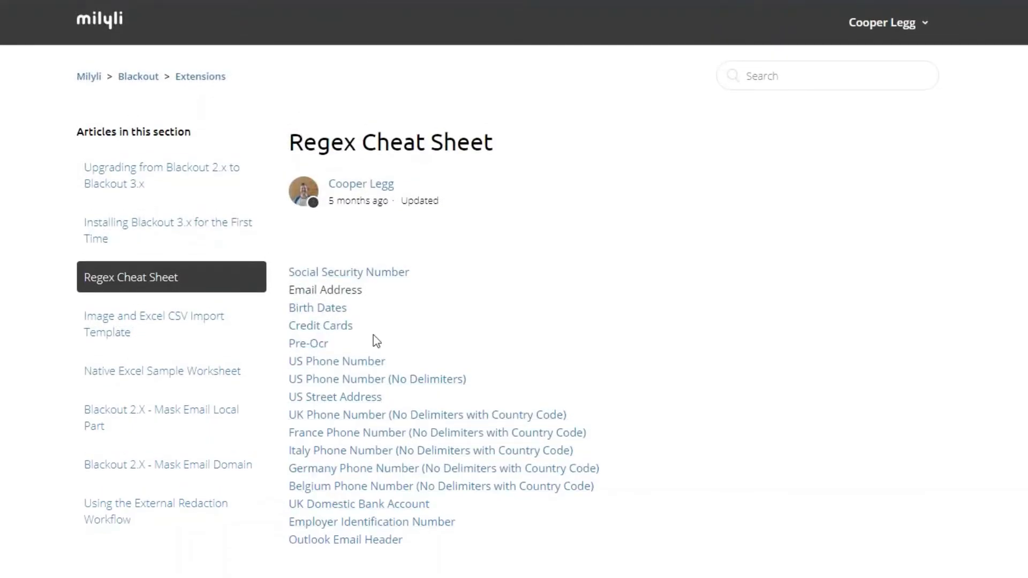
Step: Find and select the Email Address blackout regex in the cheat sheet, then return to the form
{"action": "left_click", "coordinate": [355, 289]}
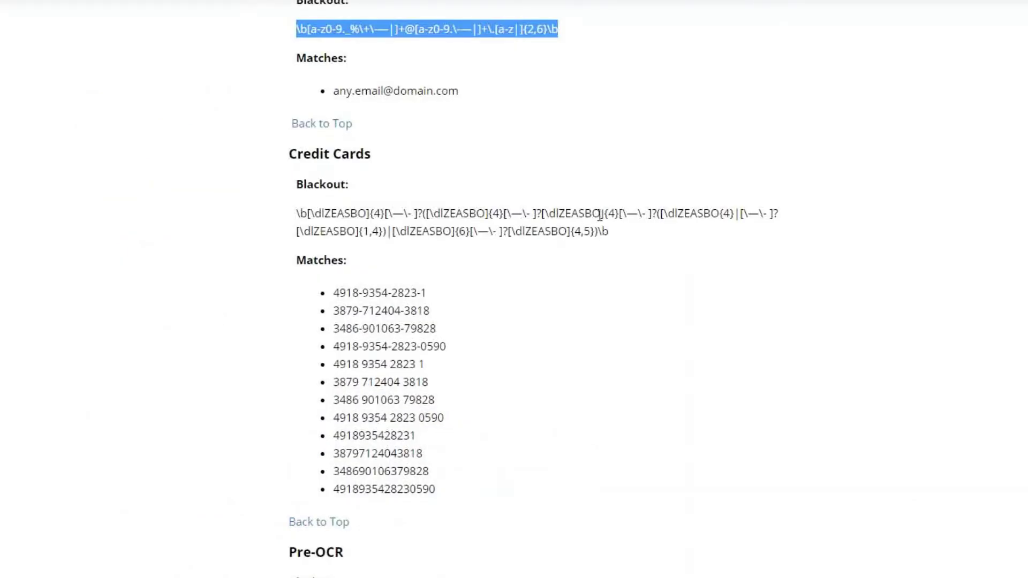
{"action": "left_click_drag", "start_coordinate": [619, 238], "coordinate": [277, 214]}
{"action": "left_click", "coordinate": [455, 124]}
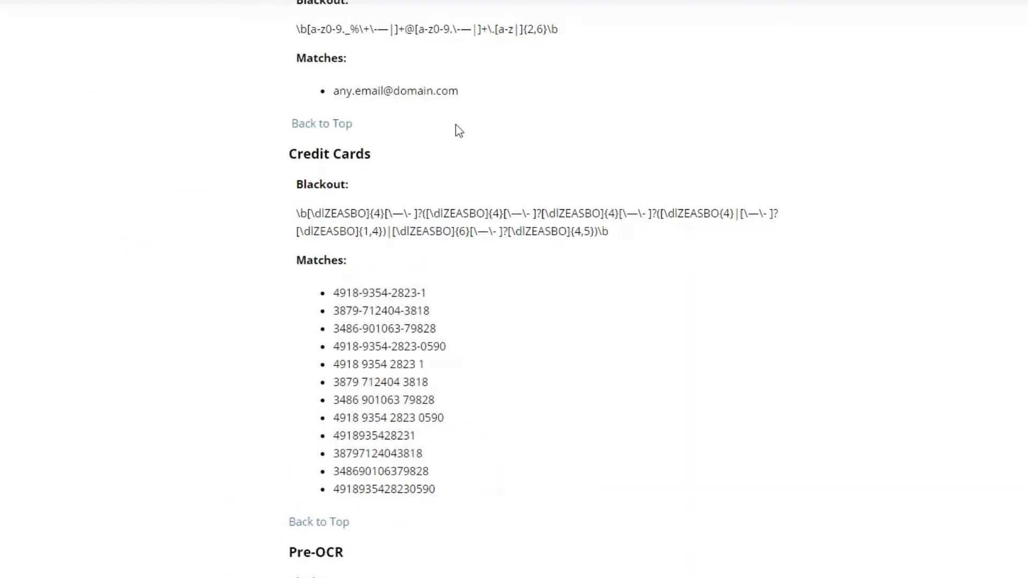
{"action": "double_click", "coordinate": [455, 125]}
{"action": "left_click_drag", "start_coordinate": [579, 27], "coordinate": [292, 34]}
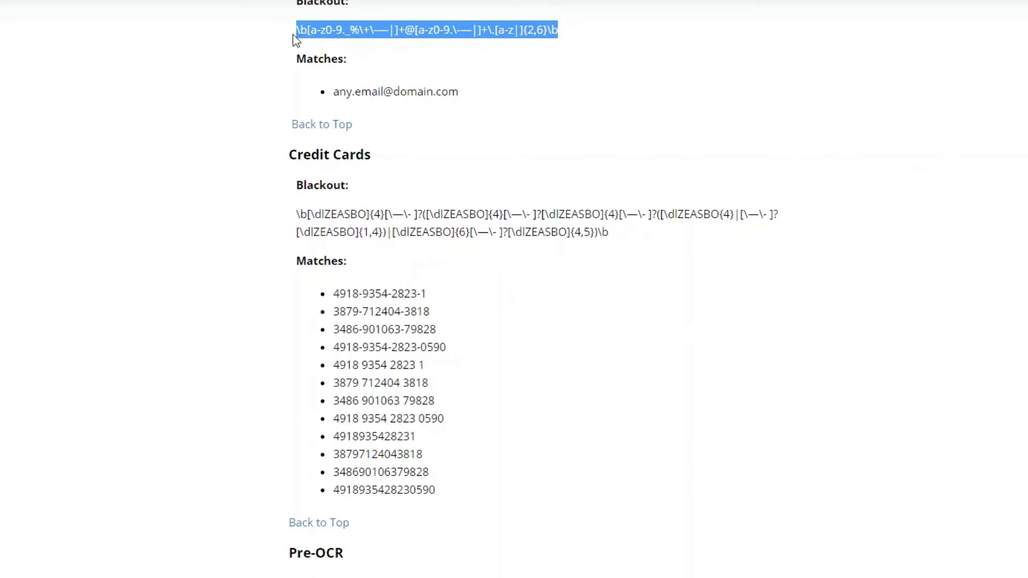
{"action": "scroll", "coordinate": [287, 191], "scroll_direction": "up", "scroll_amount": 3}
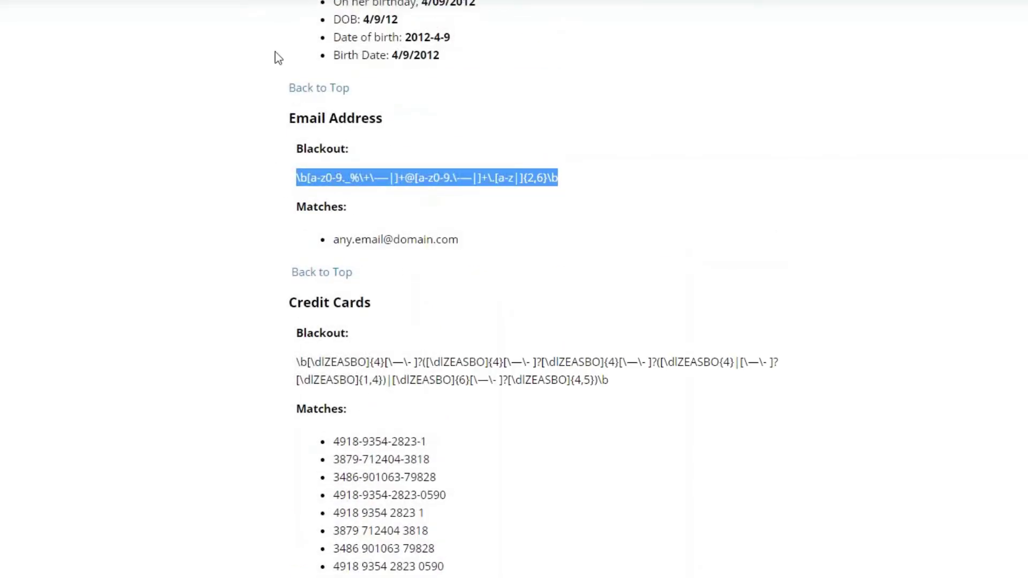
{"action": "left_click", "coordinate": [509, 5]}
{"action": "scroll", "coordinate": [23, 193], "scroll_direction": "down", "scroll_amount": 1}
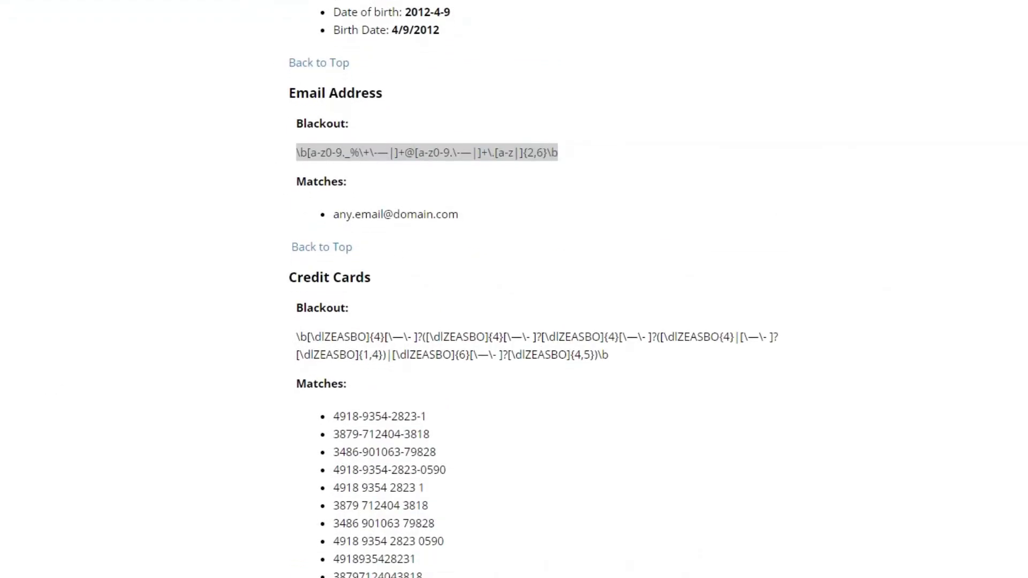
{"action": "key", "text": "alt+Tab"}
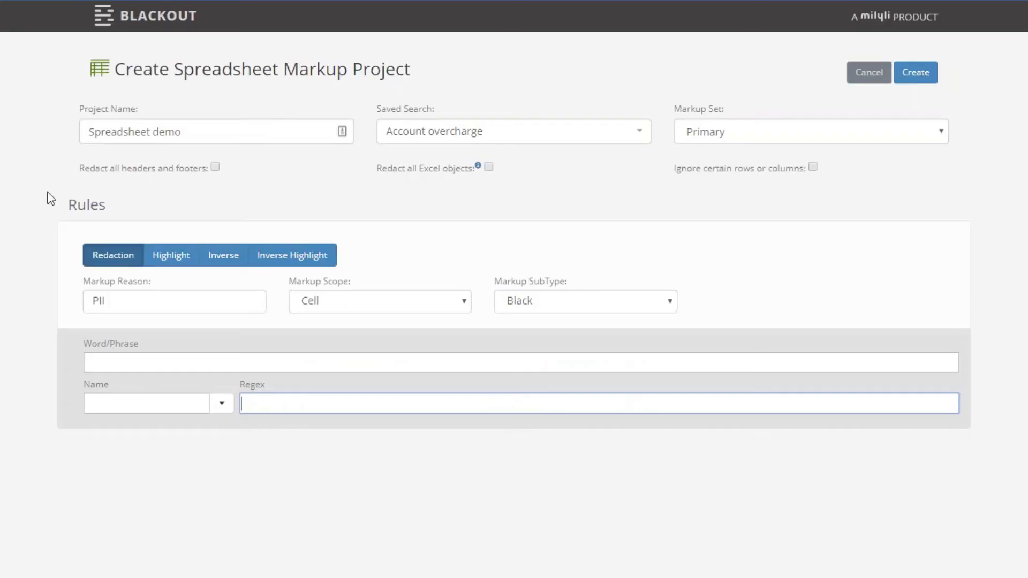
Step: Apply the saved Email regex pattern to the PII rule and create the project
{"action": "left_click", "coordinate": [222, 407]}
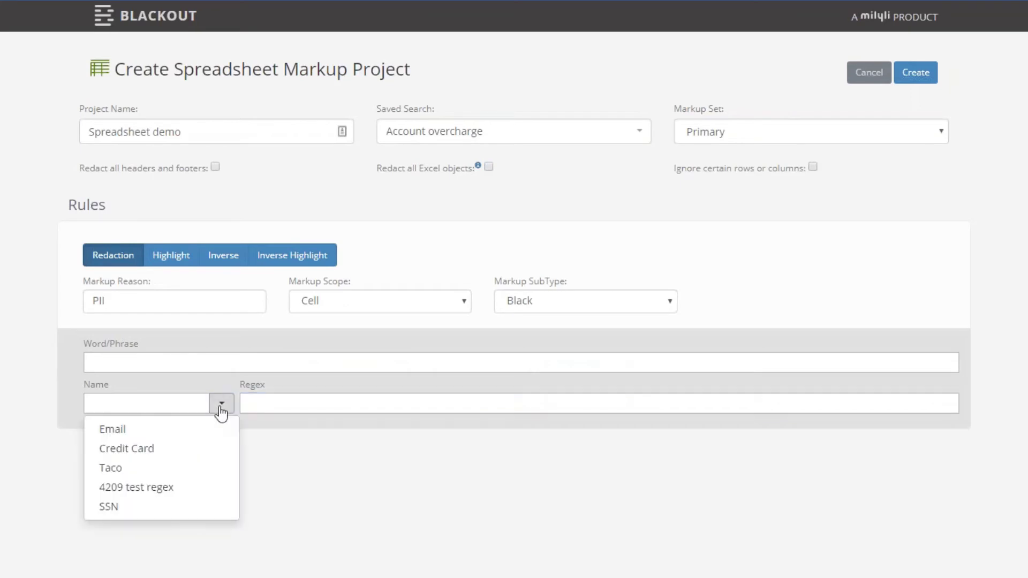
{"action": "left_click", "coordinate": [132, 429]}
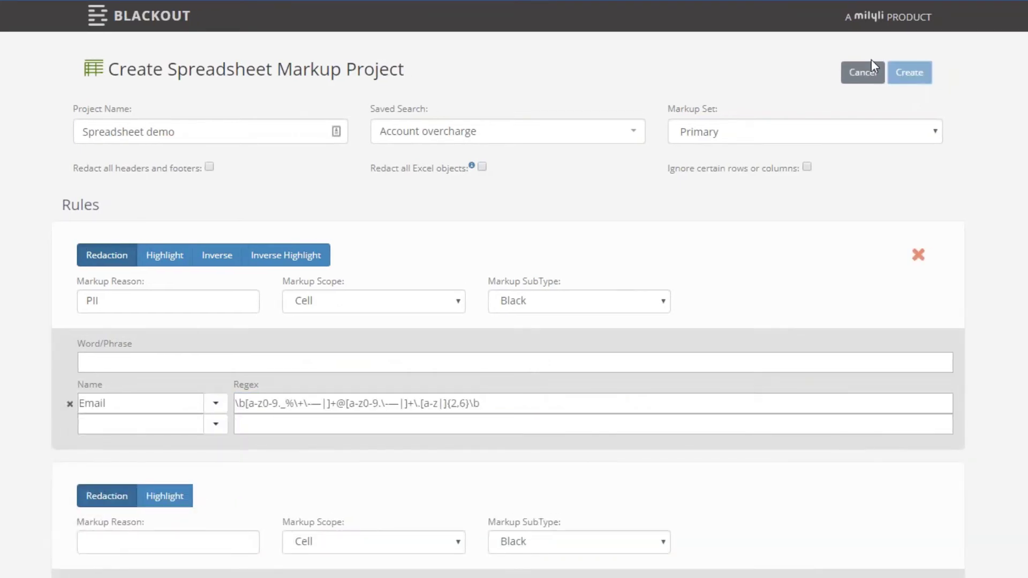
{"action": "left_click", "coordinate": [915, 74]}
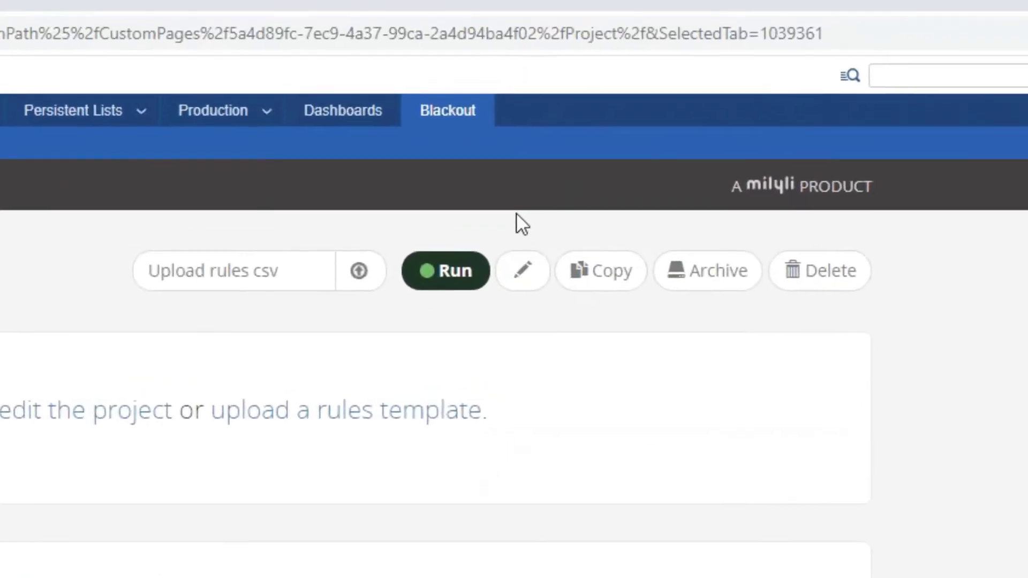
Step: Upload NamesToRedact.csv as the project's rules file, loading 50 rules
{"action": "left_click", "coordinate": [447, 277]}
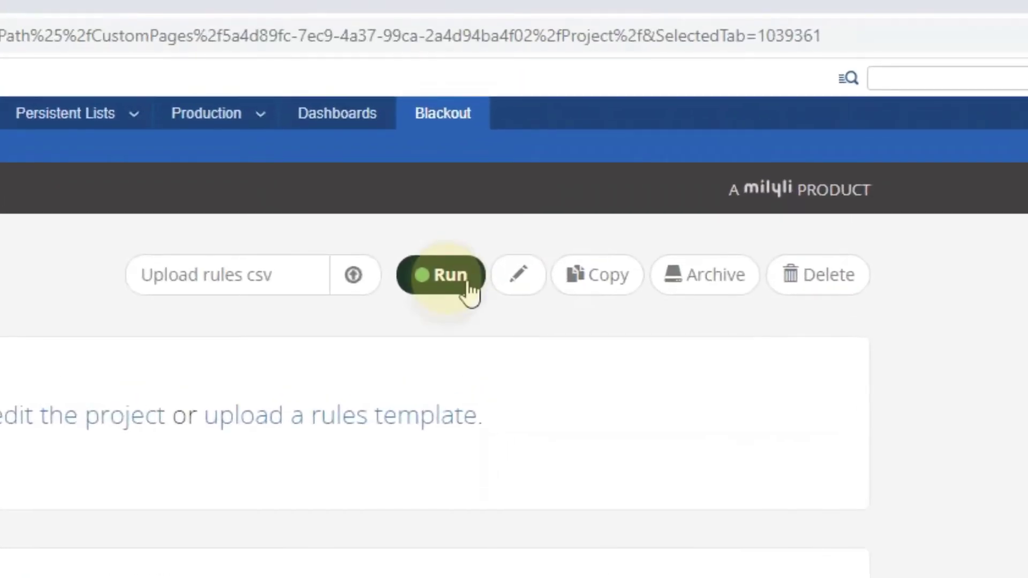
{"action": "left_click", "coordinate": [518, 278]}
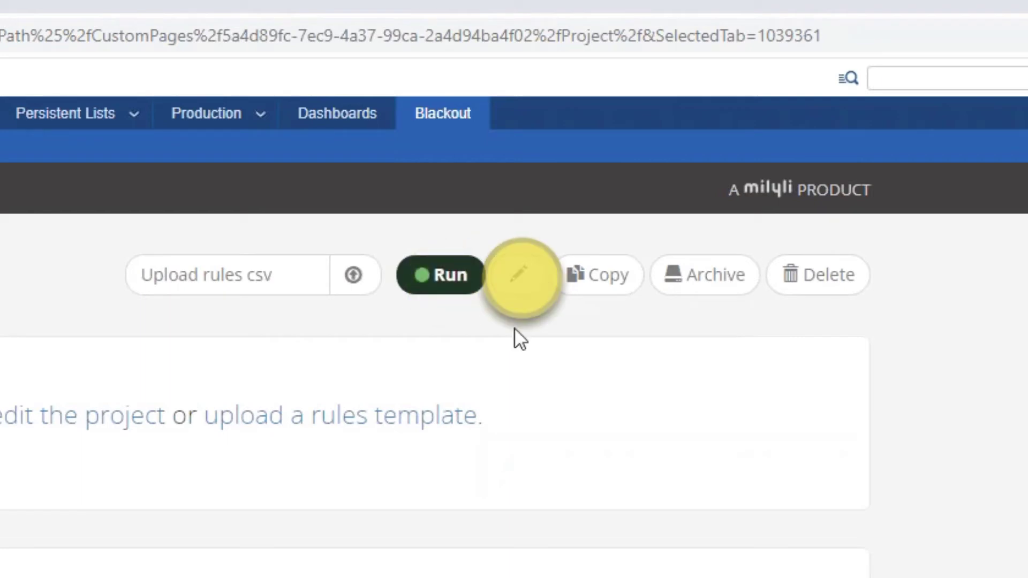
{"action": "key", "text": "Tab"}
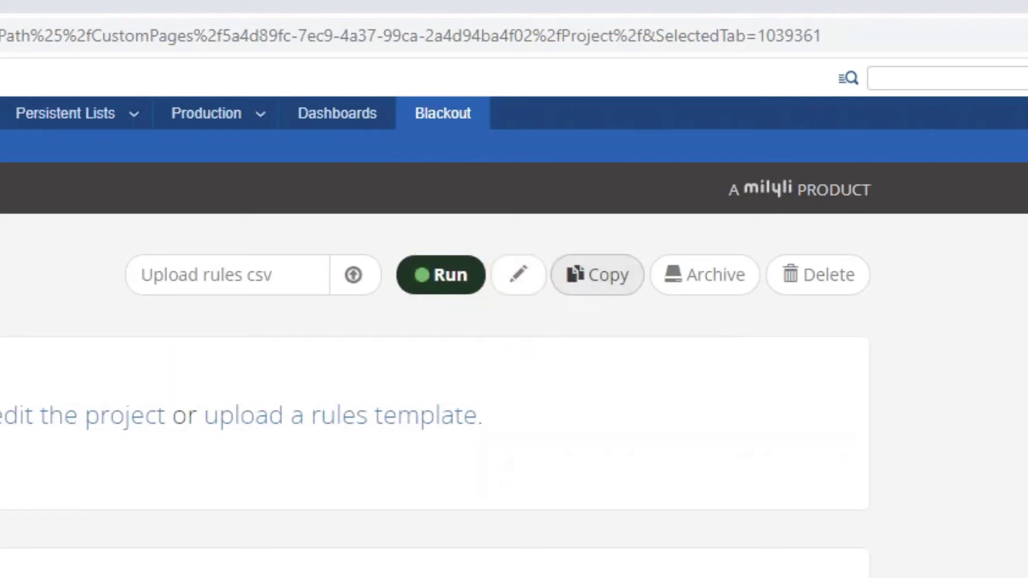
{"action": "left_click", "coordinate": [596, 275]}
{"action": "left_click", "coordinate": [709, 276]}
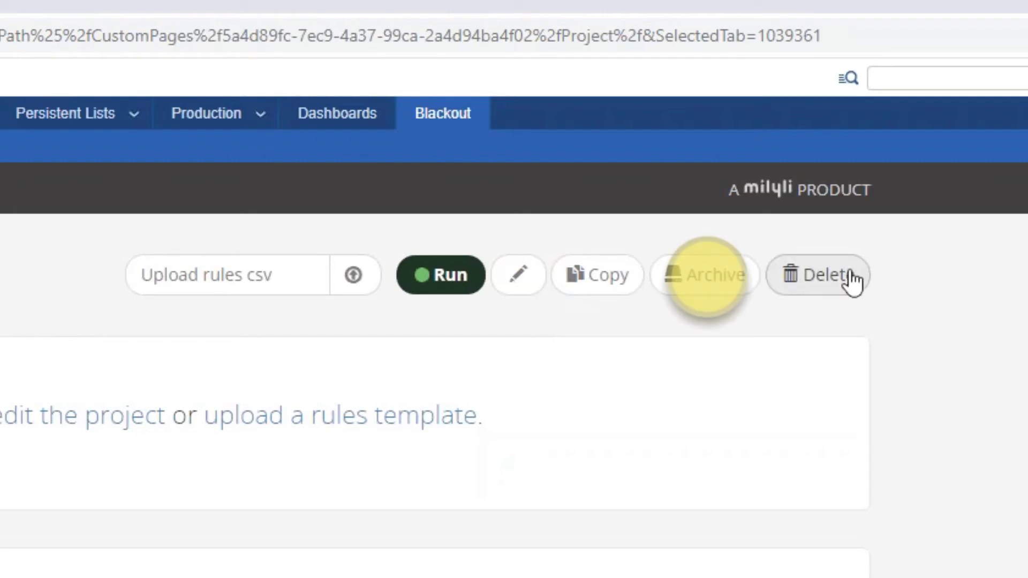
{"action": "left_click", "coordinate": [820, 280]}
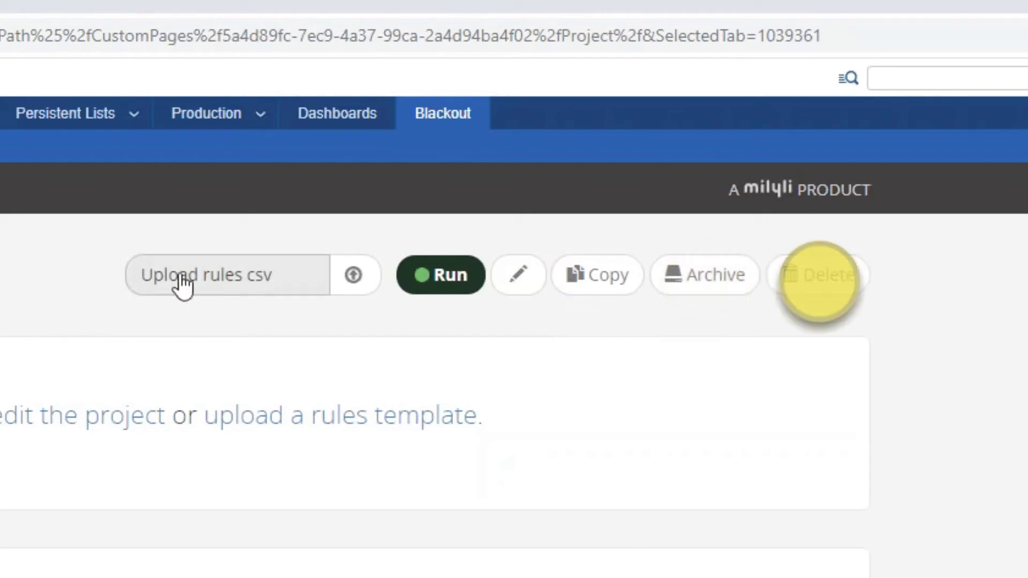
{"action": "left_click", "coordinate": [303, 289]}
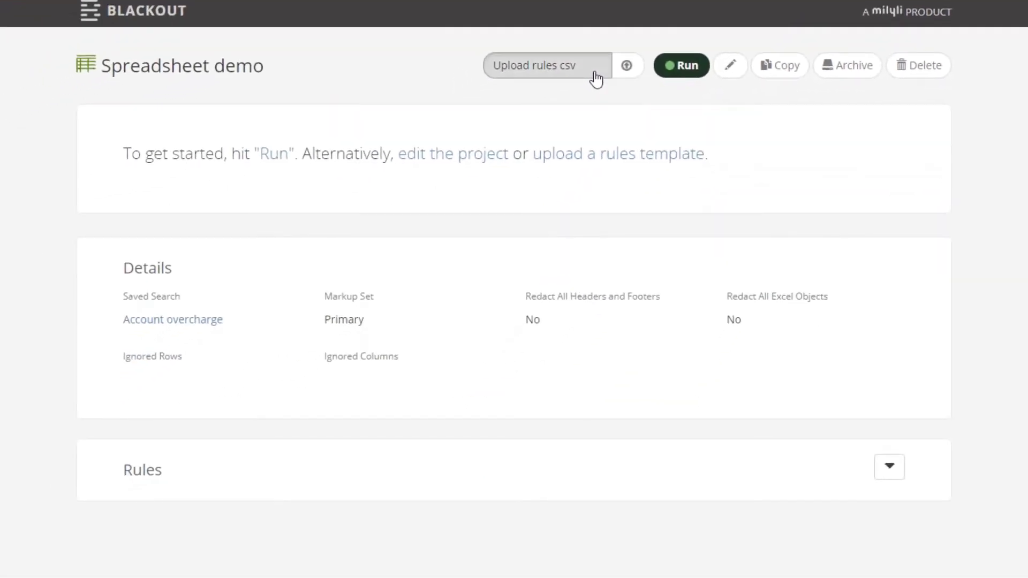
{"action": "right_click", "coordinate": [595, 79]}
{"action": "key", "text": "Escape"}
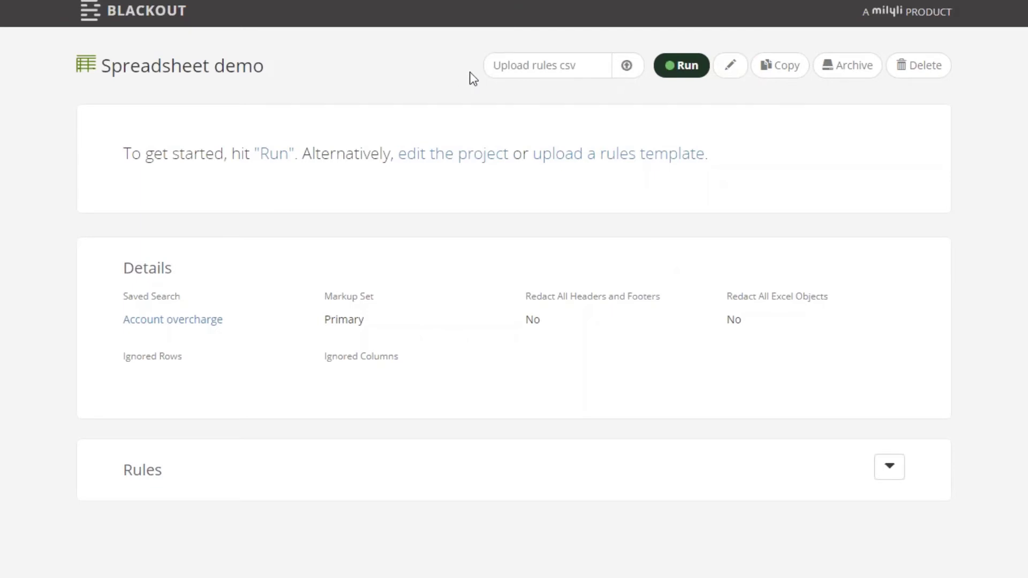
{"action": "left_click", "coordinate": [626, 66]}
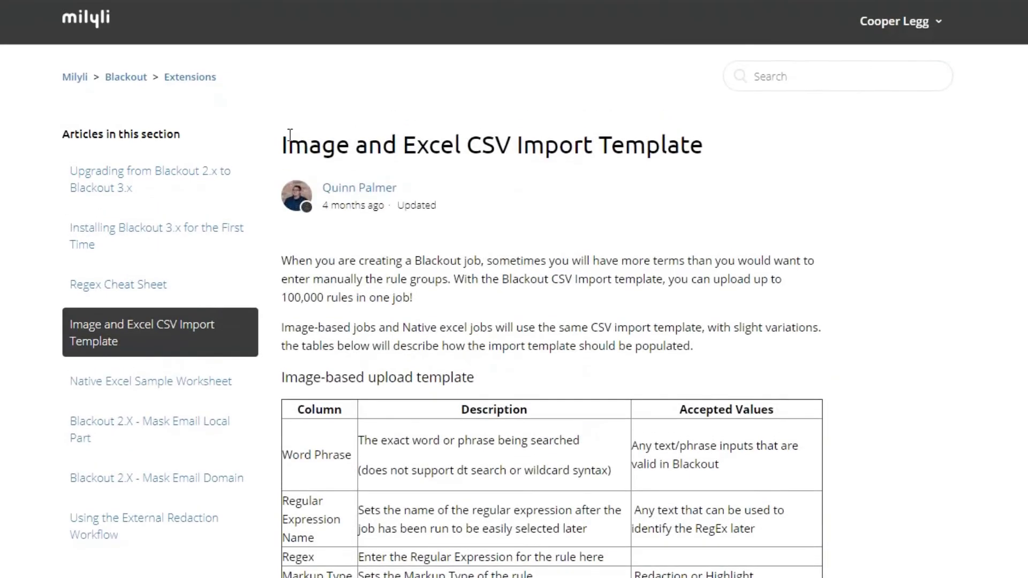
Step: Scroll through the CSV Import Template article's tables describing the rules file columns
{"action": "left_click_drag", "start_coordinate": [282, 142], "coordinate": [396, 133]}
{"action": "left_click", "coordinate": [396, 134]}
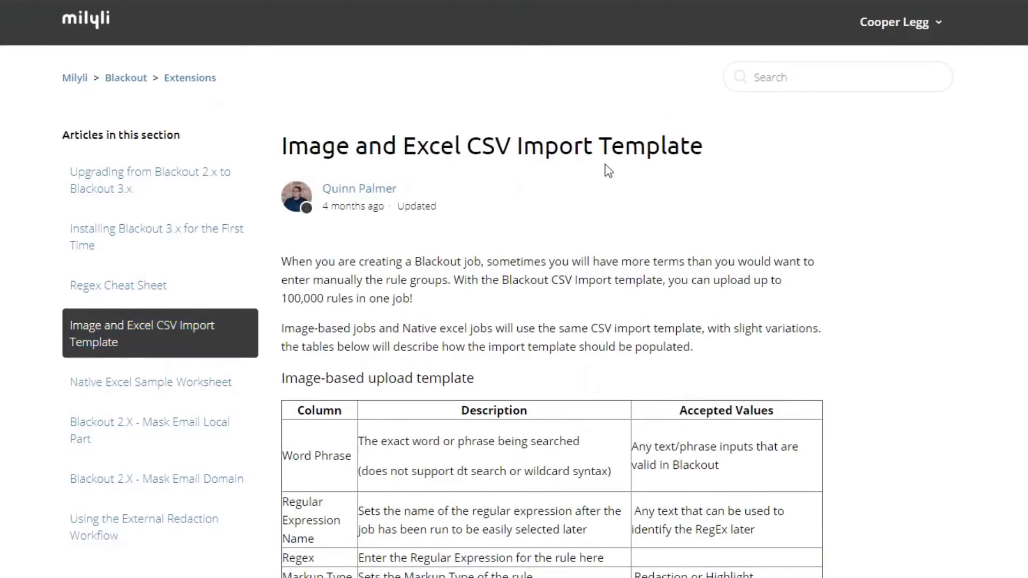
{"action": "scroll", "coordinate": [545, 175], "scroll_direction": "down", "scroll_amount": 3}
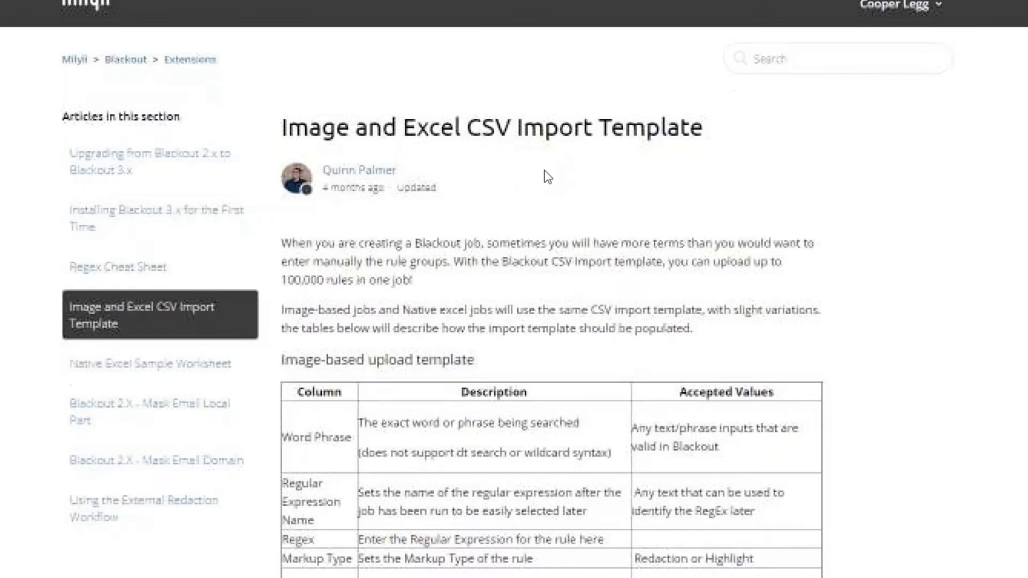
{"action": "scroll", "coordinate": [545, 175], "scroll_direction": "down", "scroll_amount": 14}
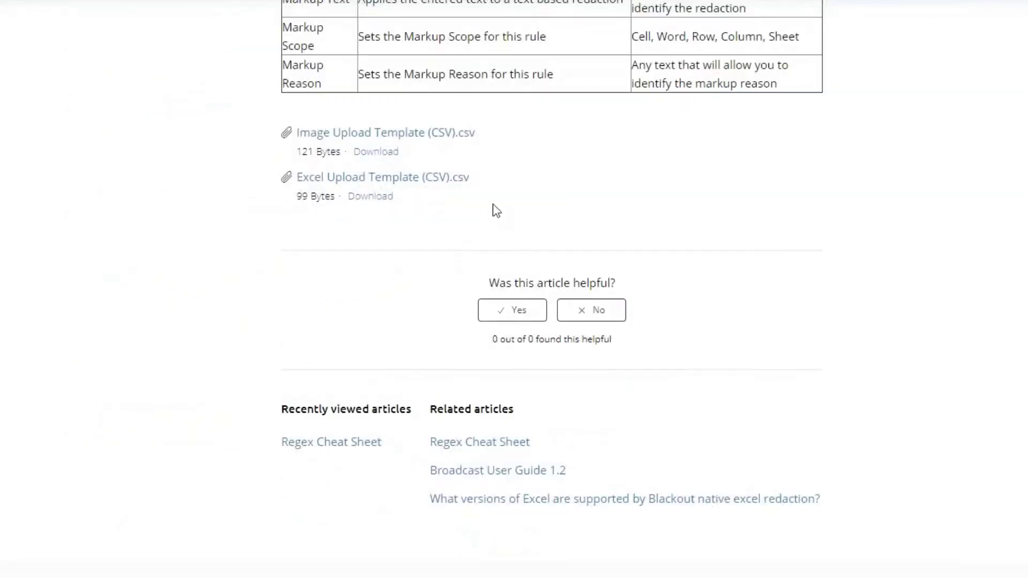
{"action": "scroll", "coordinate": [110, 11], "scroll_direction": "up", "scroll_amount": 12}
{"action": "scroll", "coordinate": [111, 12], "scroll_direction": "up", "scroll_amount": 5}
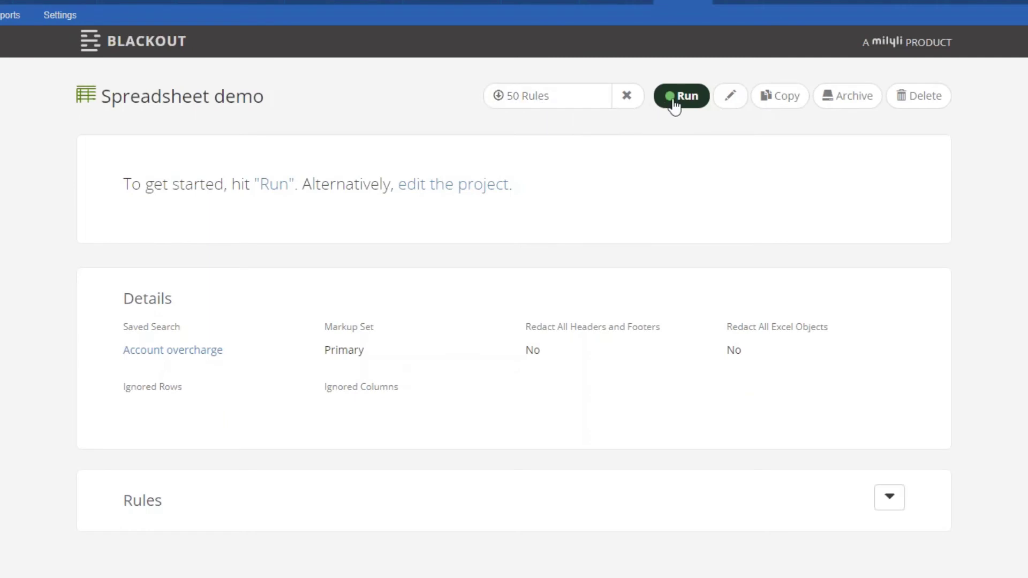
Step: Run the Spreadsheet demo job, review its rules, and open the 100 placed markups
{"action": "left_click", "coordinate": [674, 102]}
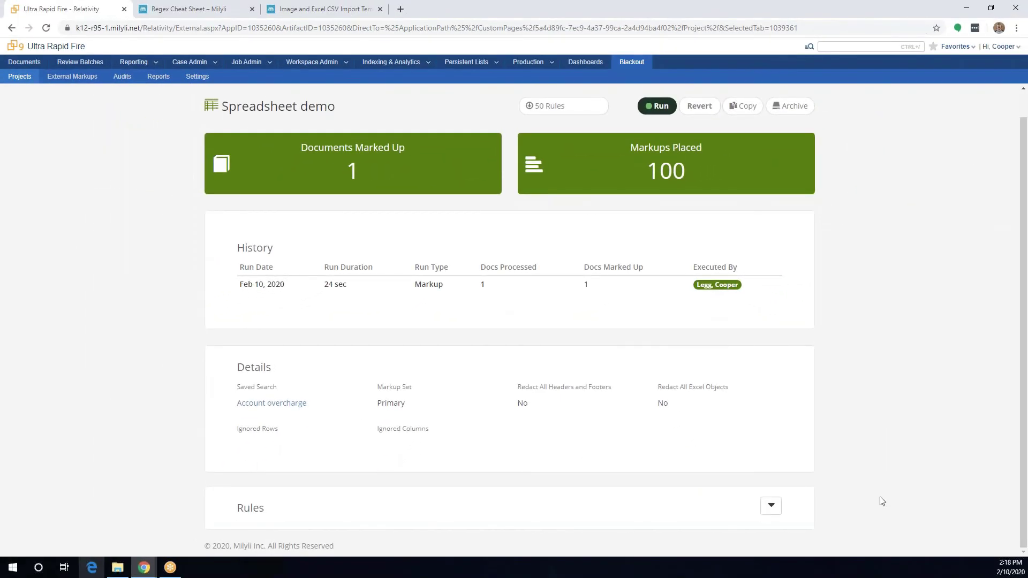
{"action": "left_click", "coordinate": [771, 506]}
{"action": "scroll", "coordinate": [645, 475], "scroll_direction": "down", "scroll_amount": 2}
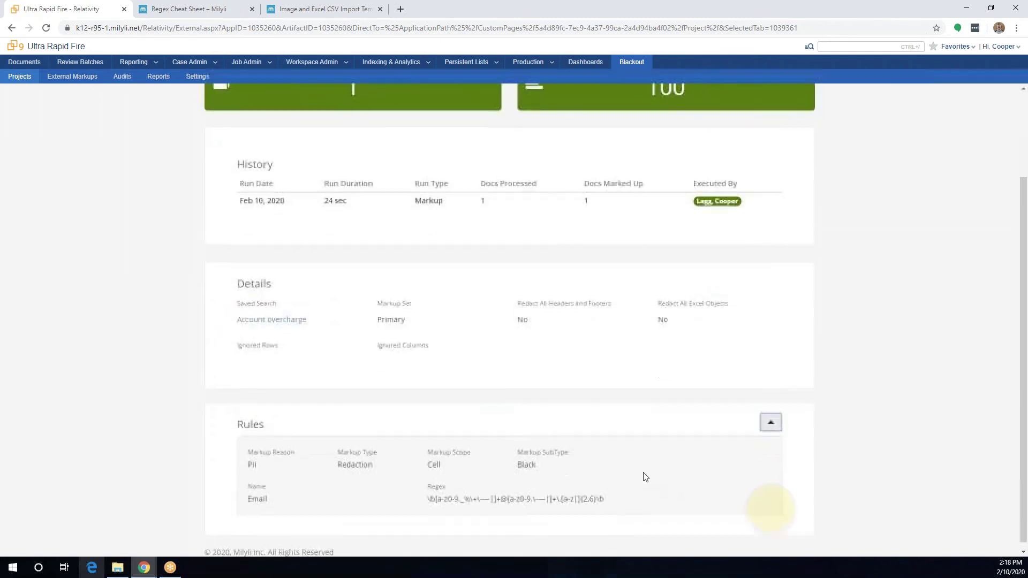
{"action": "scroll", "coordinate": [352, 455], "scroll_direction": "up", "scroll_amount": 3}
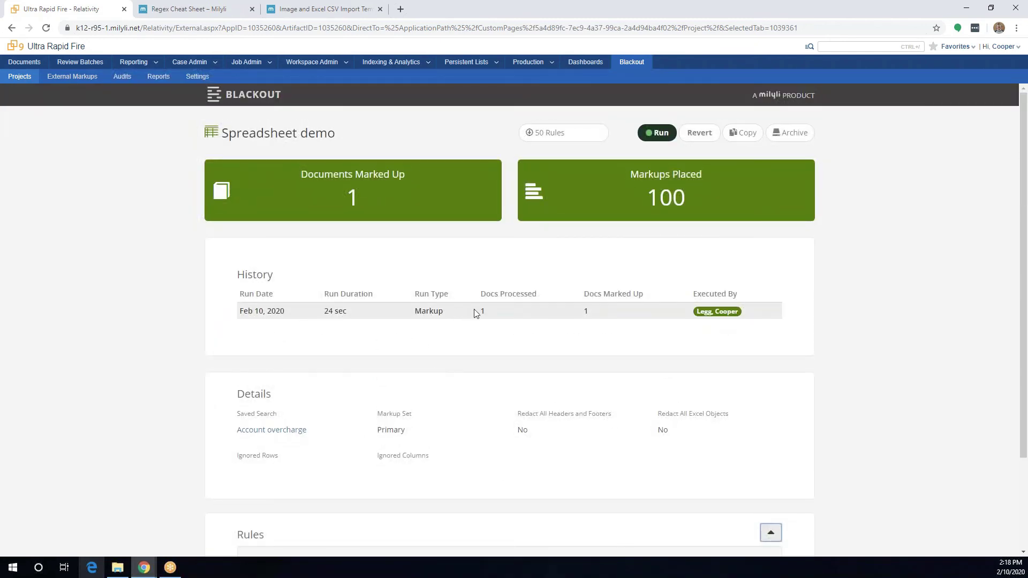
{"action": "left_click", "coordinate": [582, 196]}
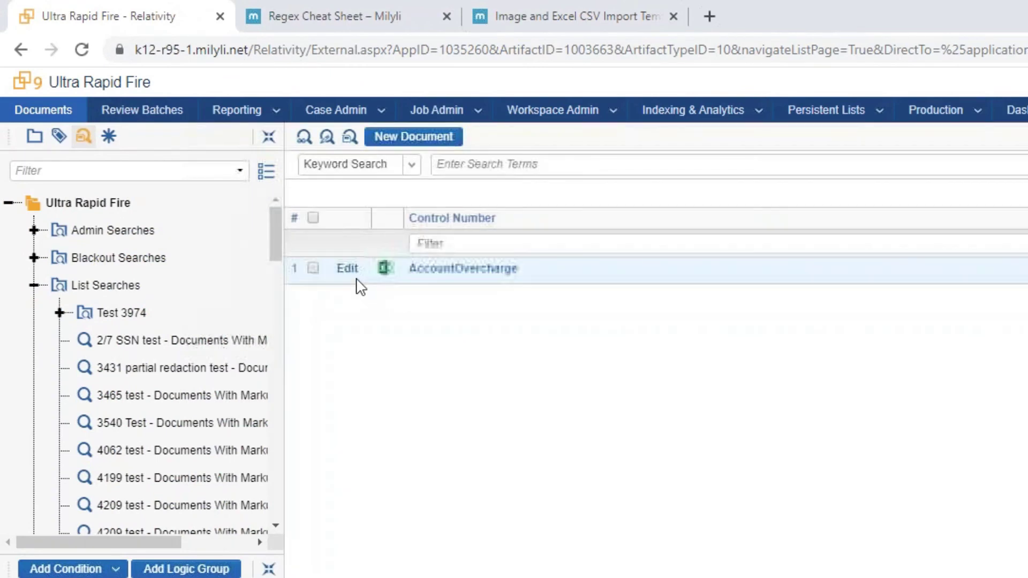
Step: Open AccountOvercharge.xlsx and inspect the account numbers in Name and the blacked-out Email cells
{"action": "left_click", "coordinate": [452, 269]}
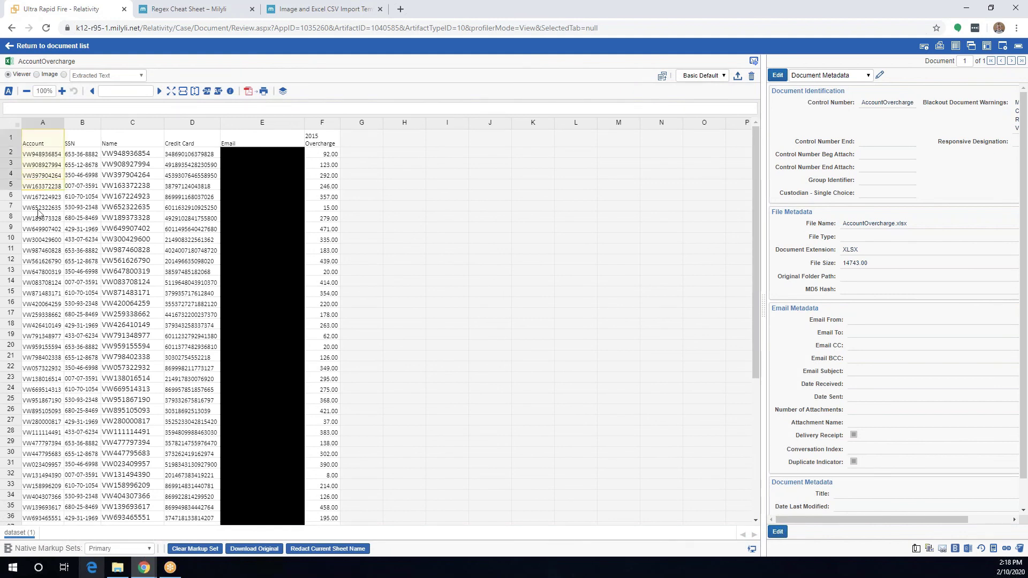
{"action": "left_click", "coordinate": [113, 155]}
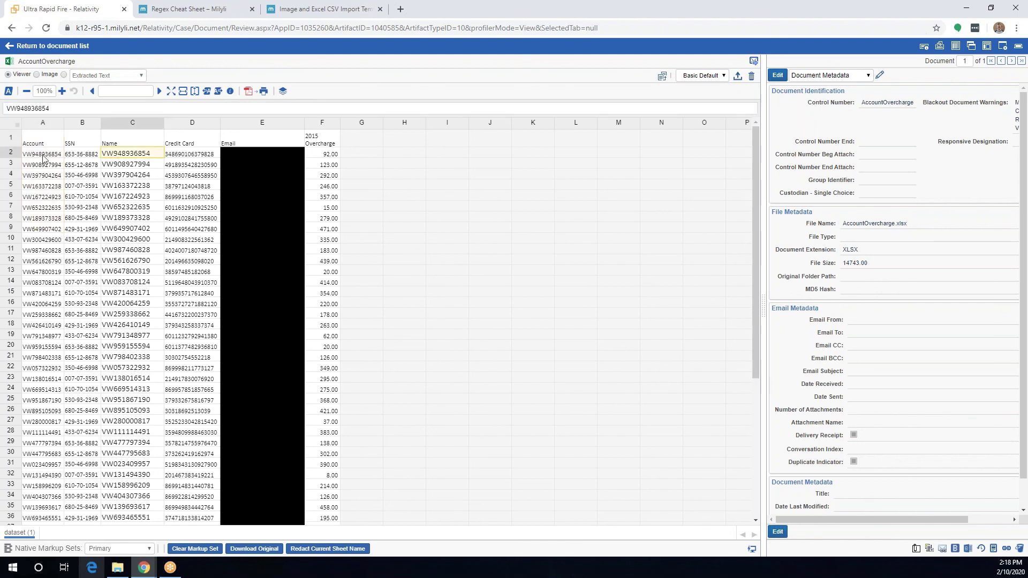
{"action": "left_click_drag", "start_coordinate": [138, 159], "coordinate": [134, 485]}
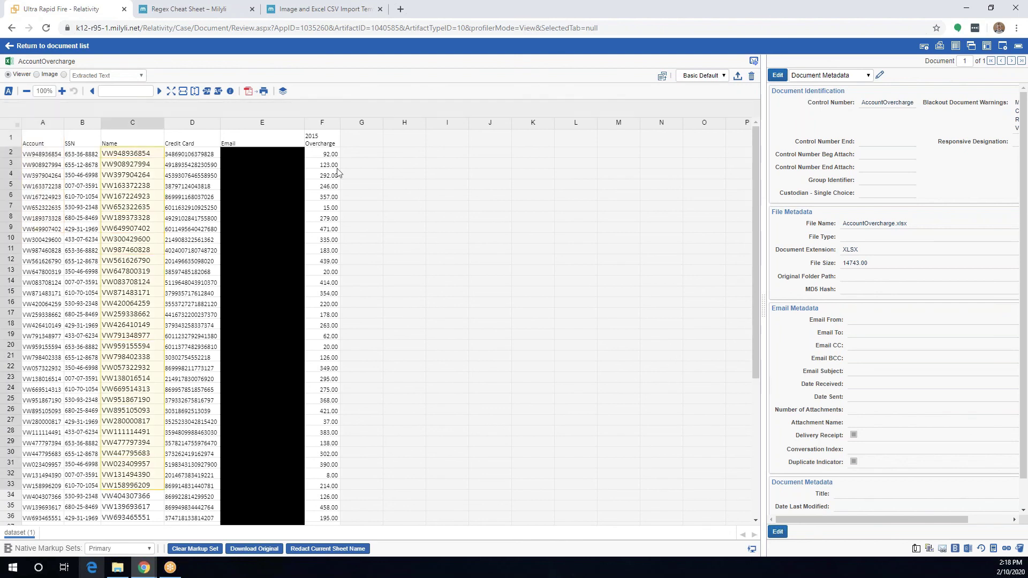
{"action": "left_click", "coordinate": [272, 164]}
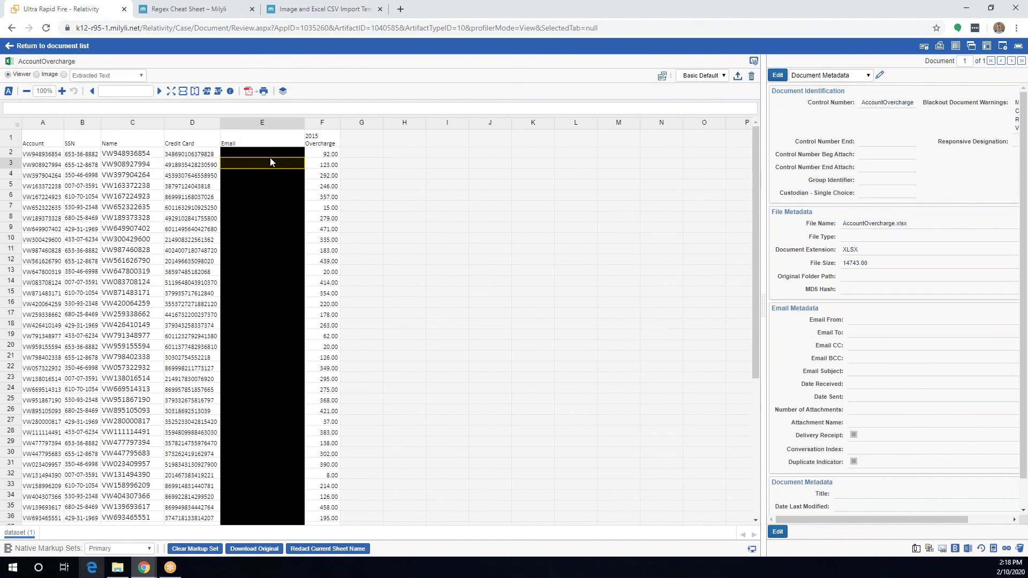
{"action": "scroll", "coordinate": [265, 202], "scroll_direction": "down", "scroll_amount": 3}
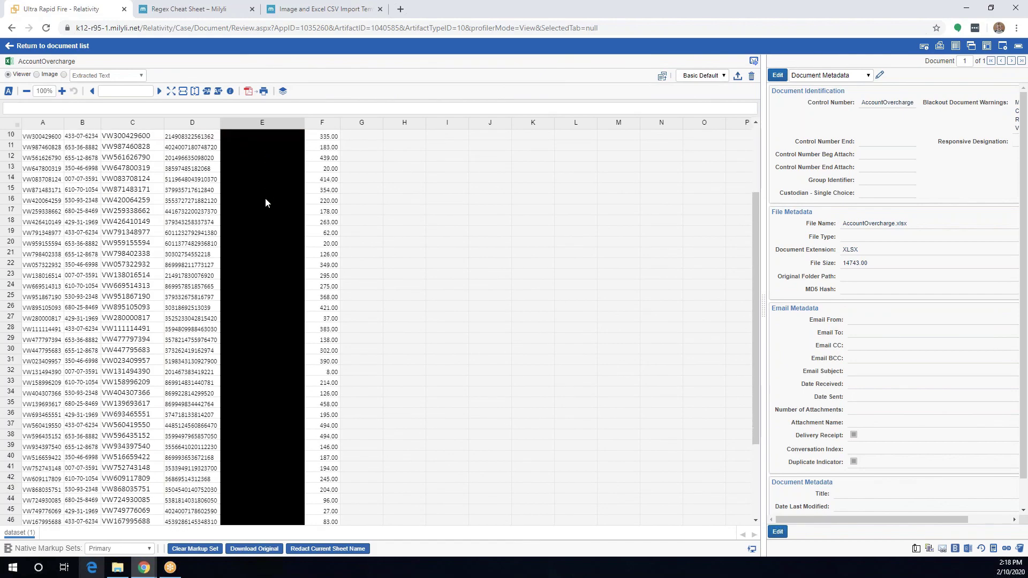
{"action": "scroll", "coordinate": [265, 198], "scroll_direction": "up", "scroll_amount": 3}
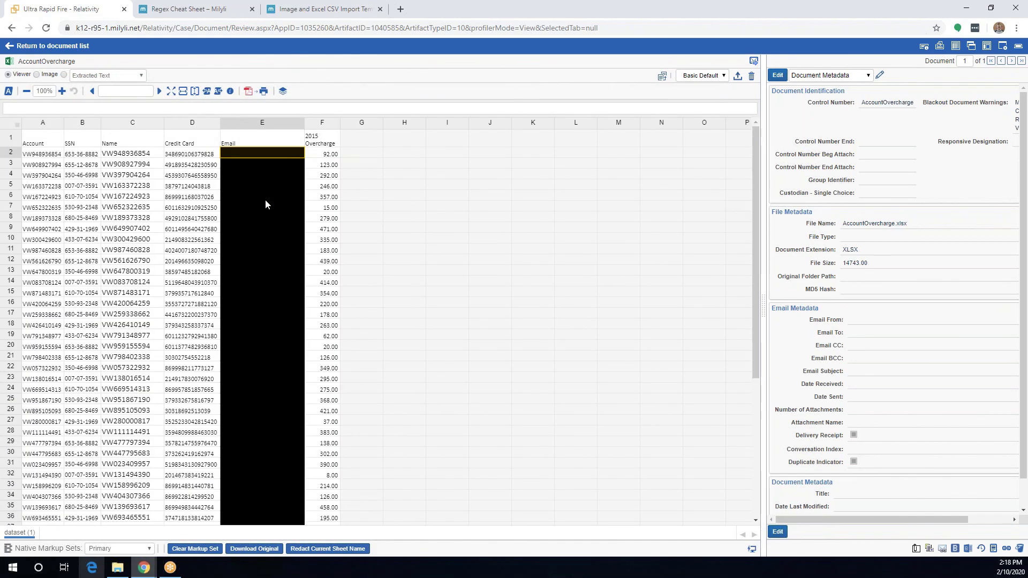